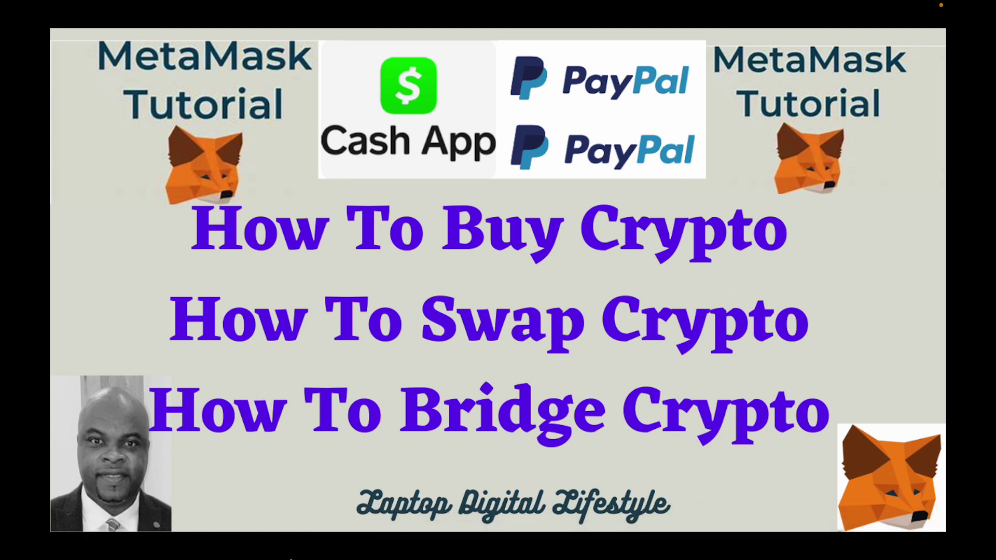
In Chrome, go from the PayPal account summary to the Crypto page listing Bitcoin, Ethereum, Litecoin and Bitcoin Cash.
mouse_move(134, 553)
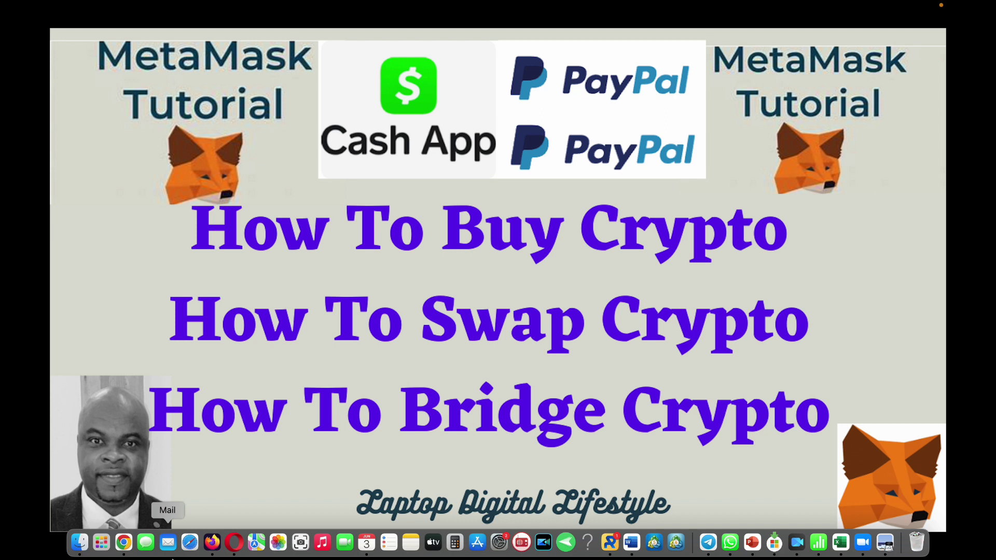
left_click(133, 552)
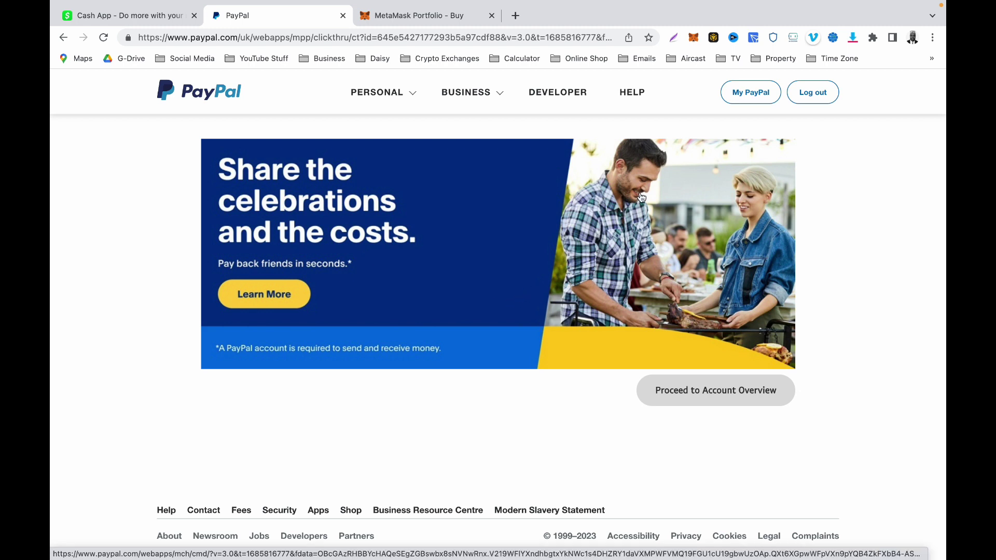
left_click(739, 99)
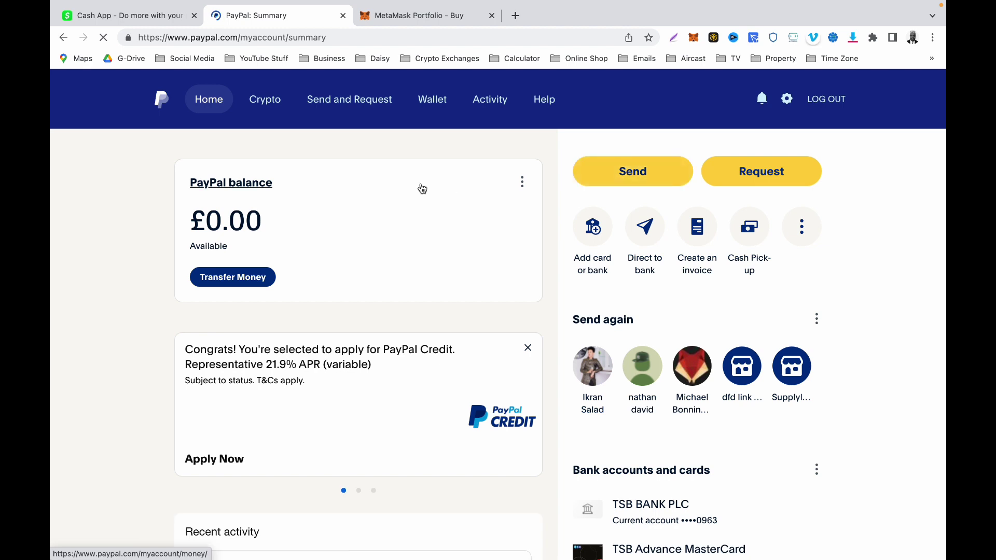
left_click(267, 101)
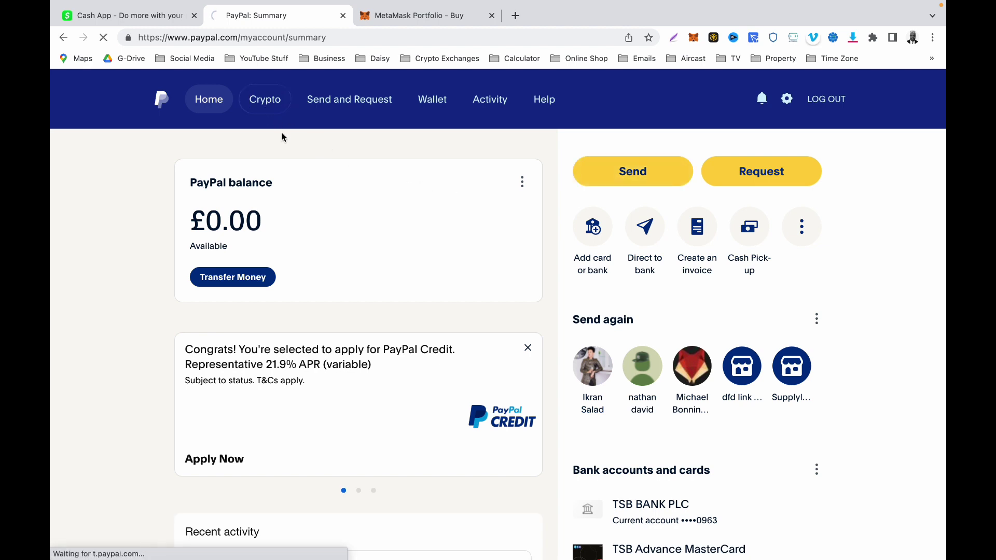
left_click(268, 101)
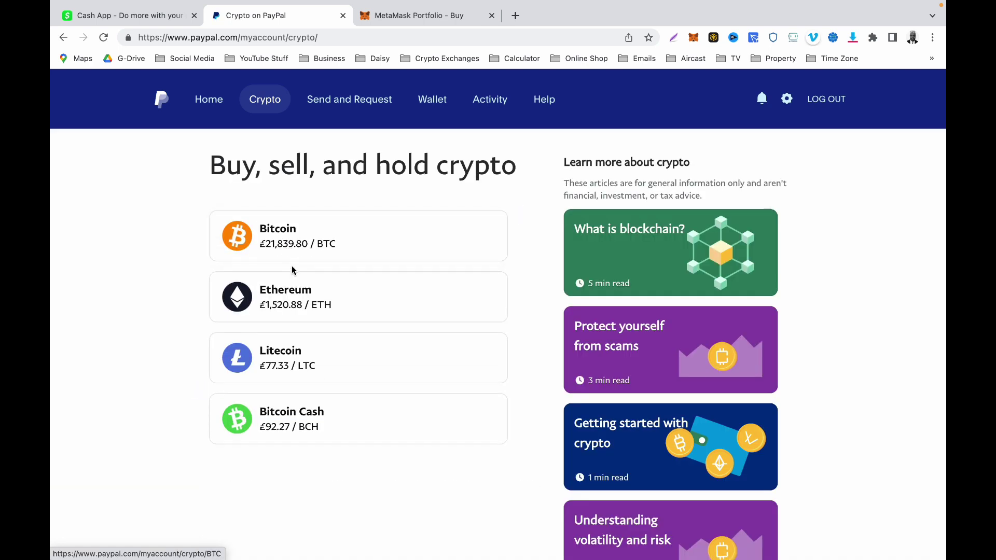
Start a £50 Ethereum purchase and cancel it, then show MetaMask's 0.0245 ETH and 510.75 USDT balance.
left_click(299, 309)
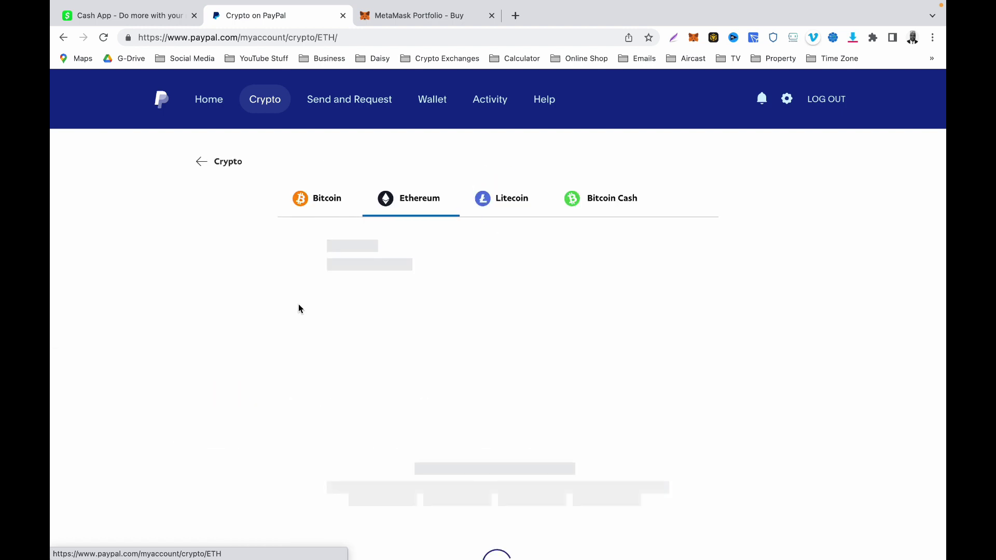
scroll(367, 335, "down", 3)
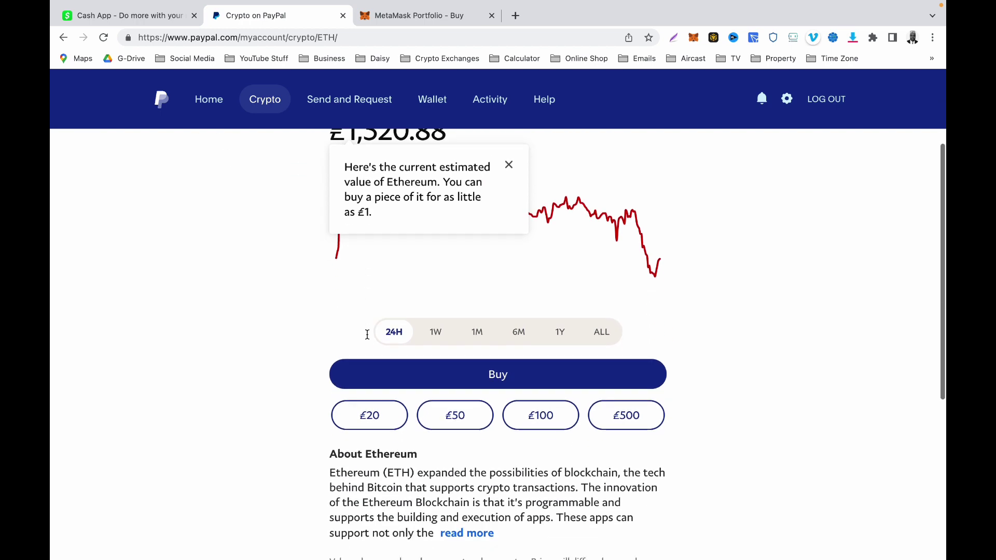
left_click(452, 397)
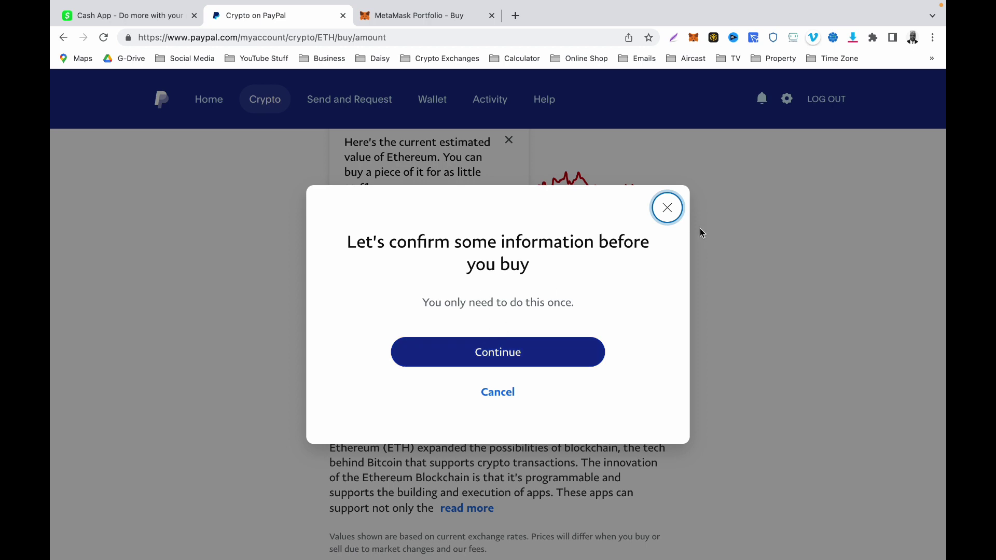
left_click(668, 209)
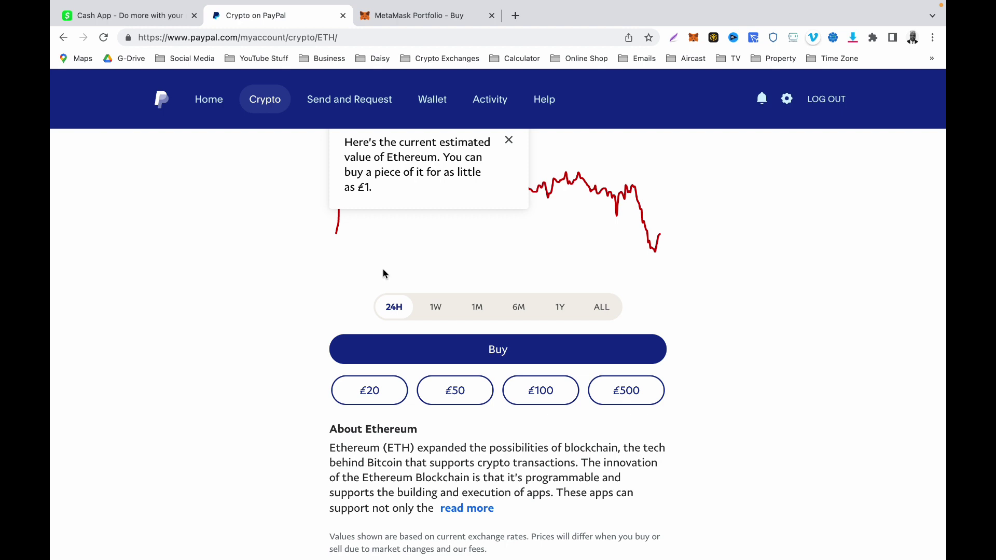
left_click(695, 38)
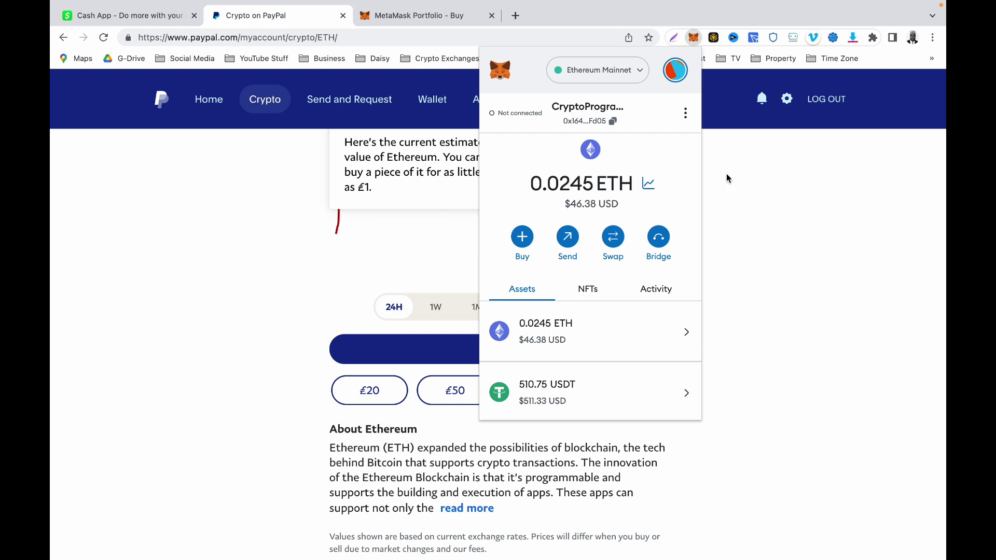
Switch to the MetaMask Portfolio Buy page and confirm the wallet is connected.
left_click(715, 183)
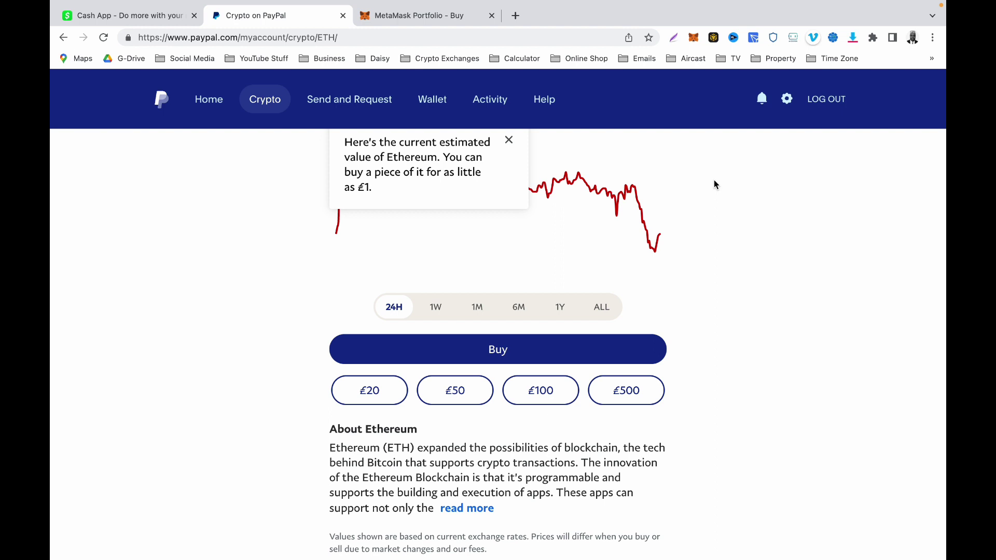
mouse_move(436, 2)
left_click(422, 49)
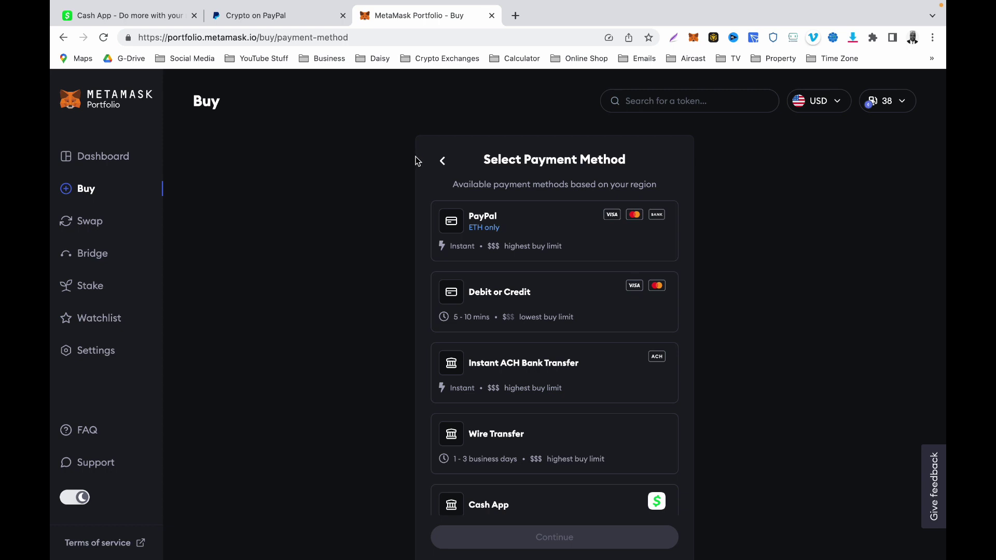
left_click(693, 37)
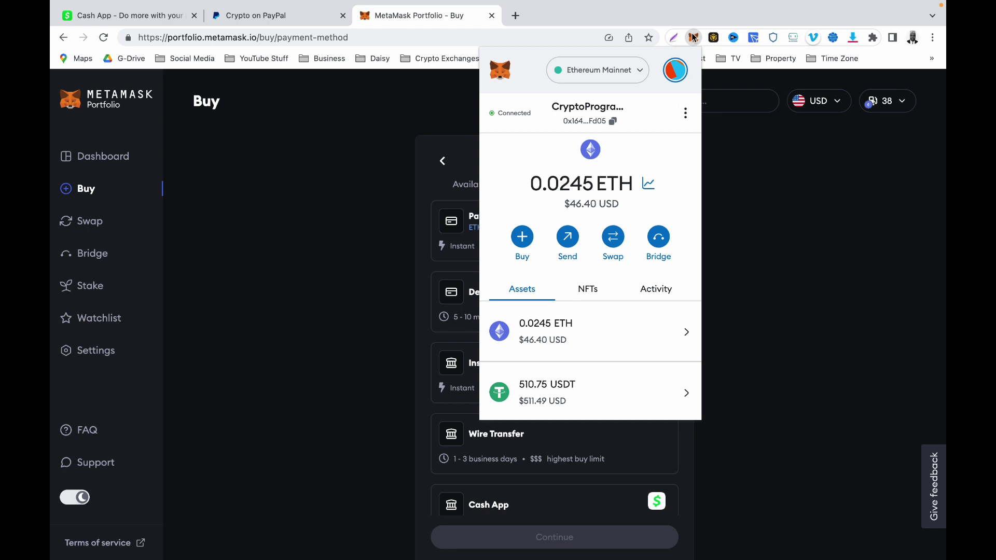
left_click(723, 157)
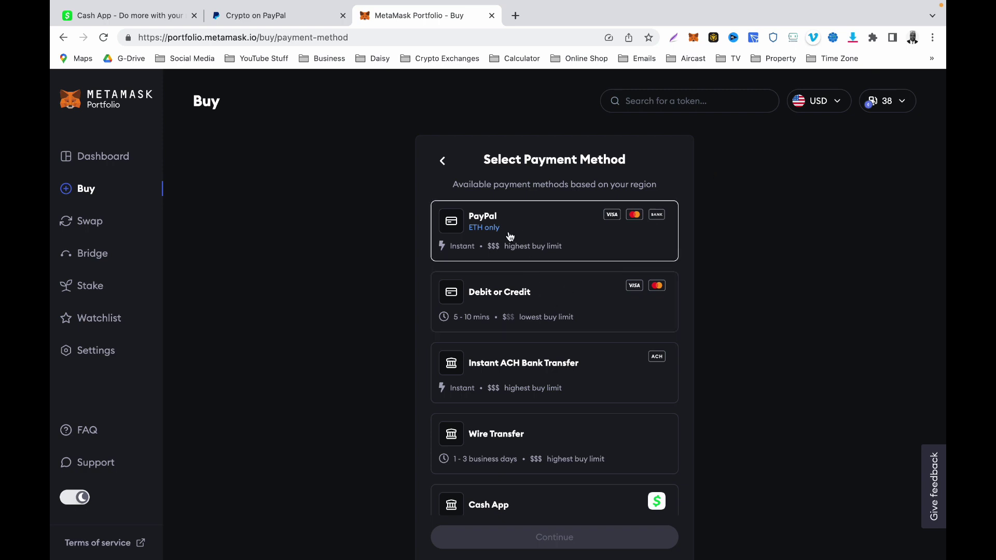
Scroll through the Buy page's payment methods, including PayPal (ETH only), ACH, Wire Transfer and Cash App.
right_click(518, 213)
key("Escape")
scroll(535, 218, "up", 5)
scroll(535, 218, "up", 1)
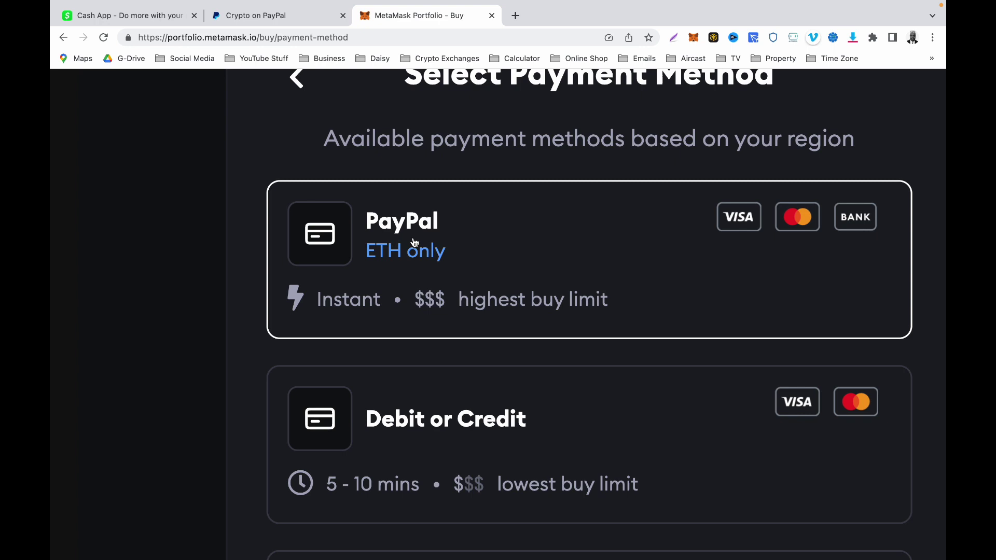
scroll(407, 264, "down", 6)
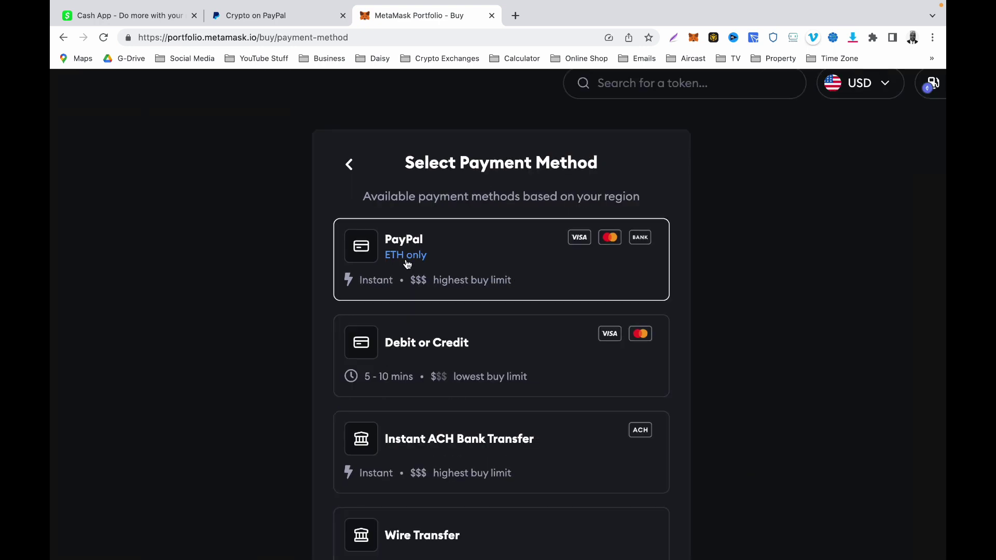
scroll(407, 263, "down", 2)
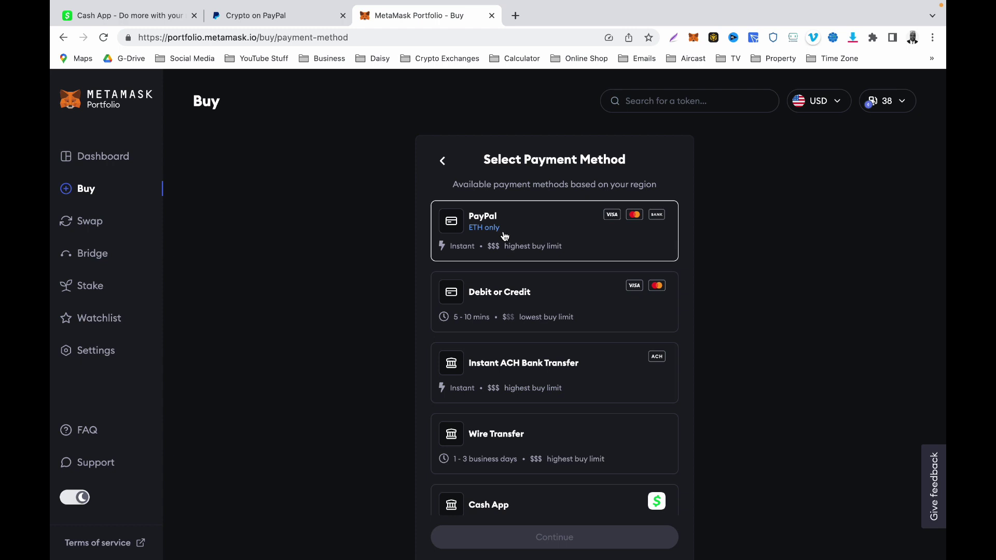
Enter a swap of 100 ETH into USDT, then check the wallet's assets and close the overview.
left_click(92, 225)
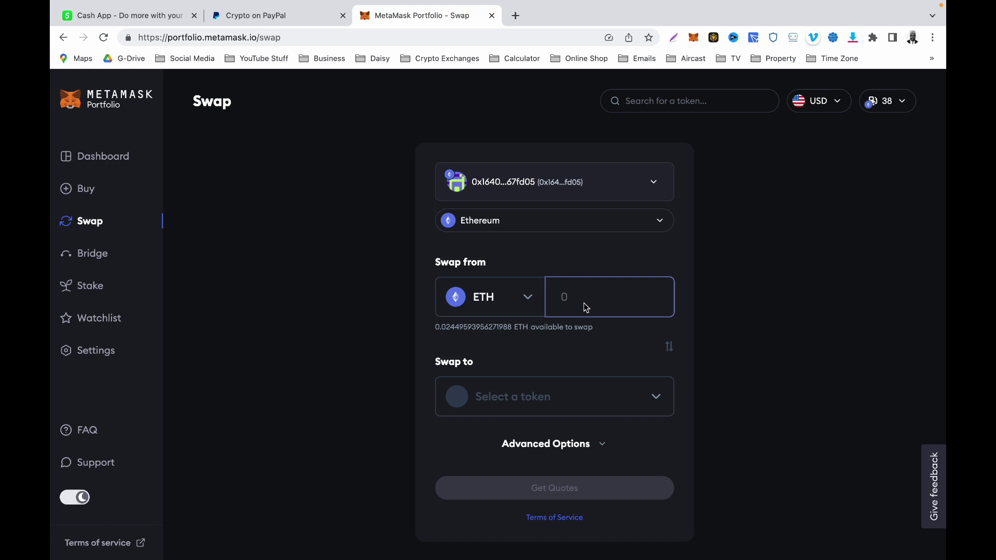
type("100")
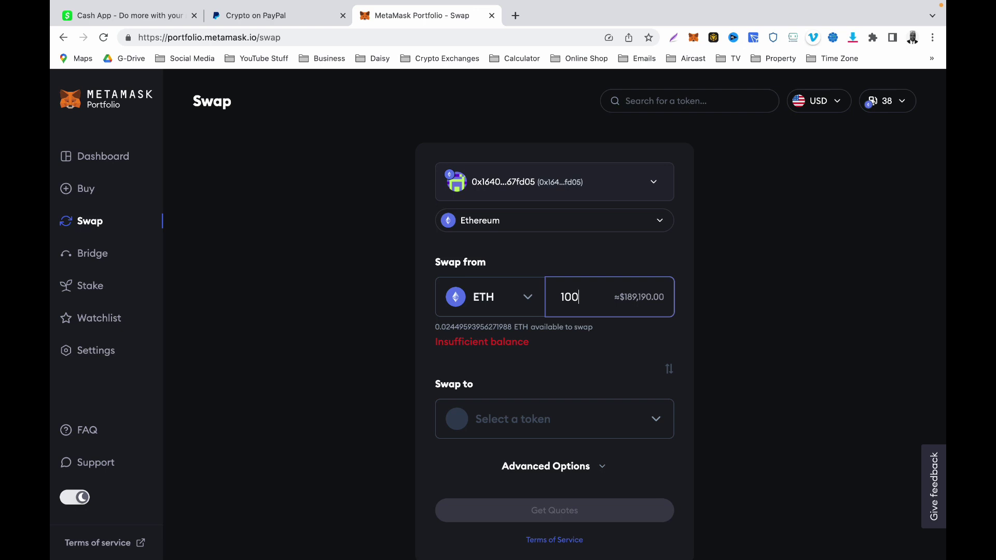
left_click(577, 417)
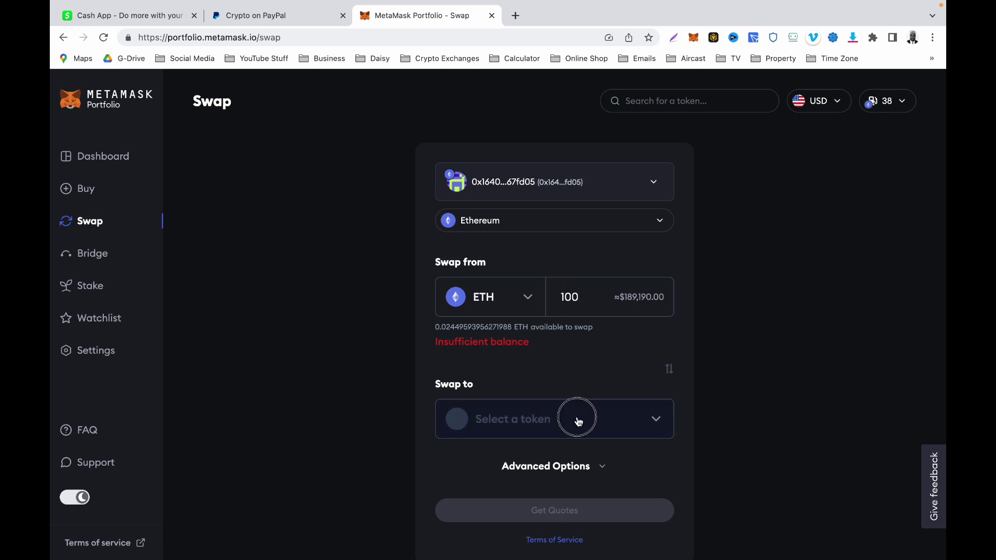
type("usdt")
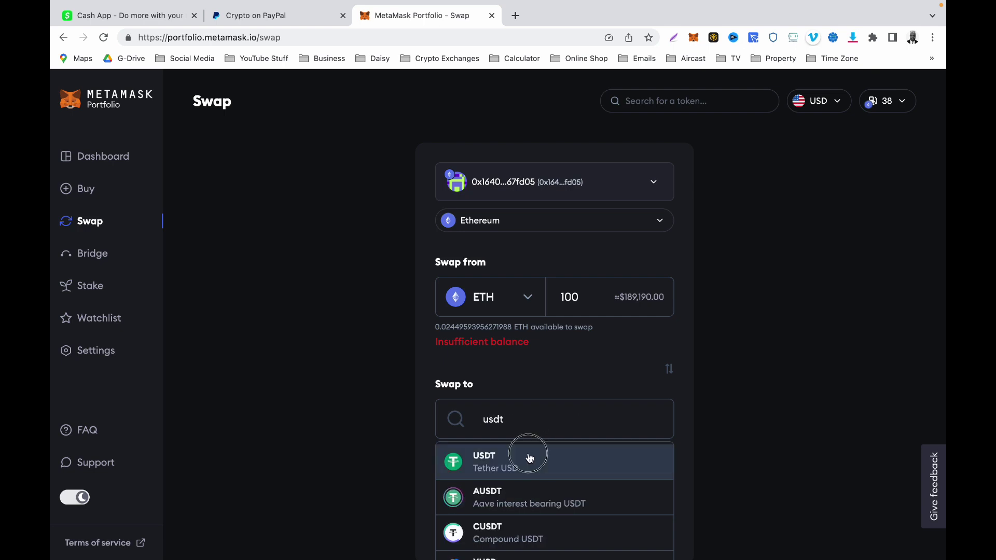
left_click(529, 458)
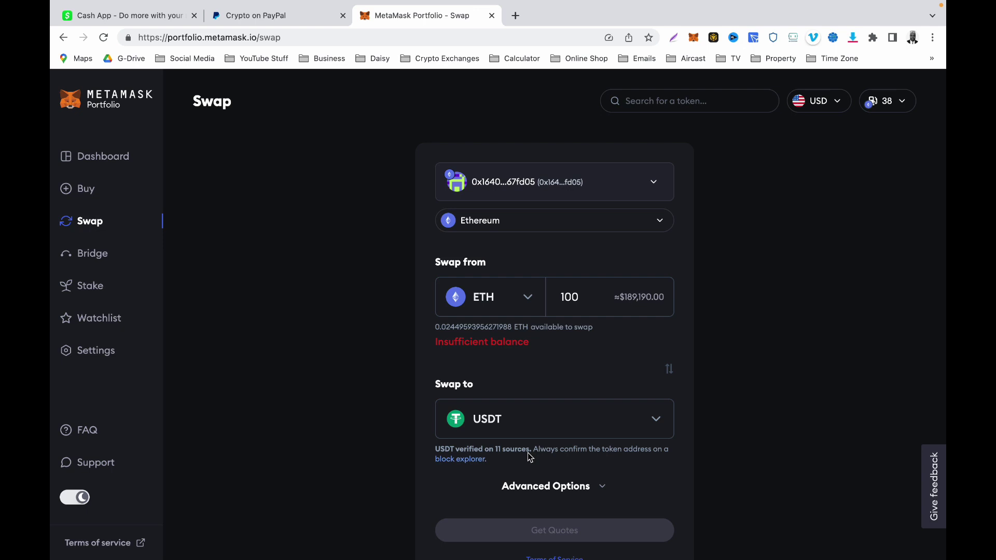
scroll(529, 456, "down", 2)
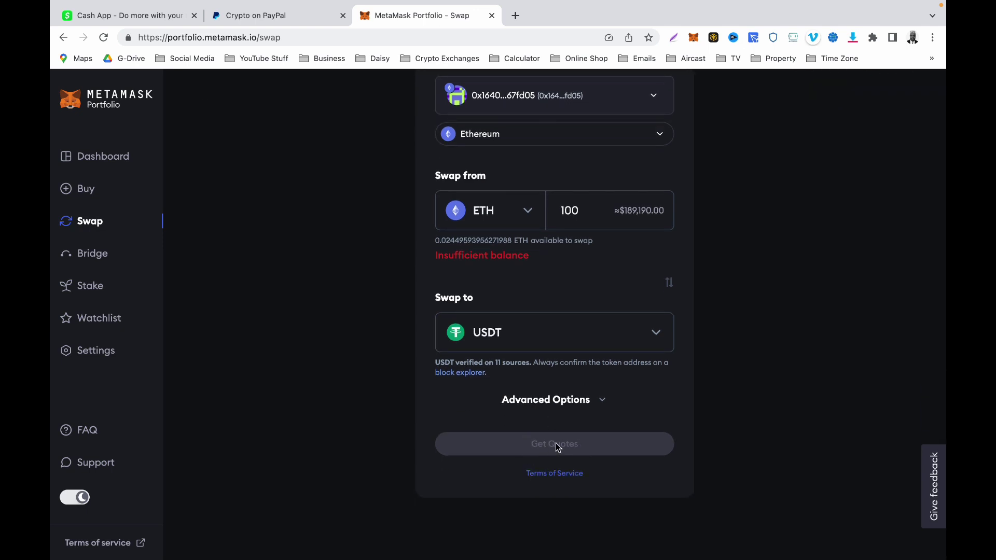
scroll(556, 447, "up", 2)
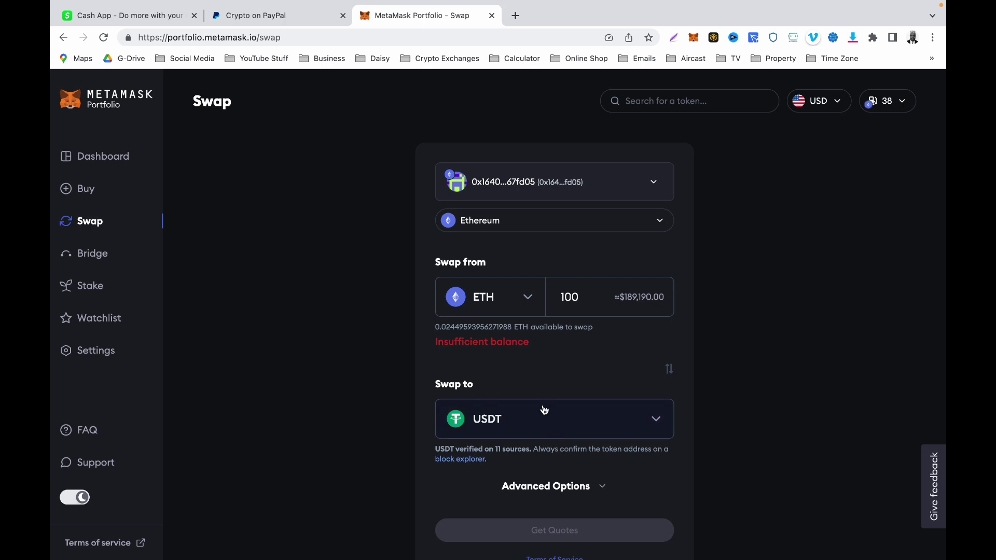
left_click(692, 38)
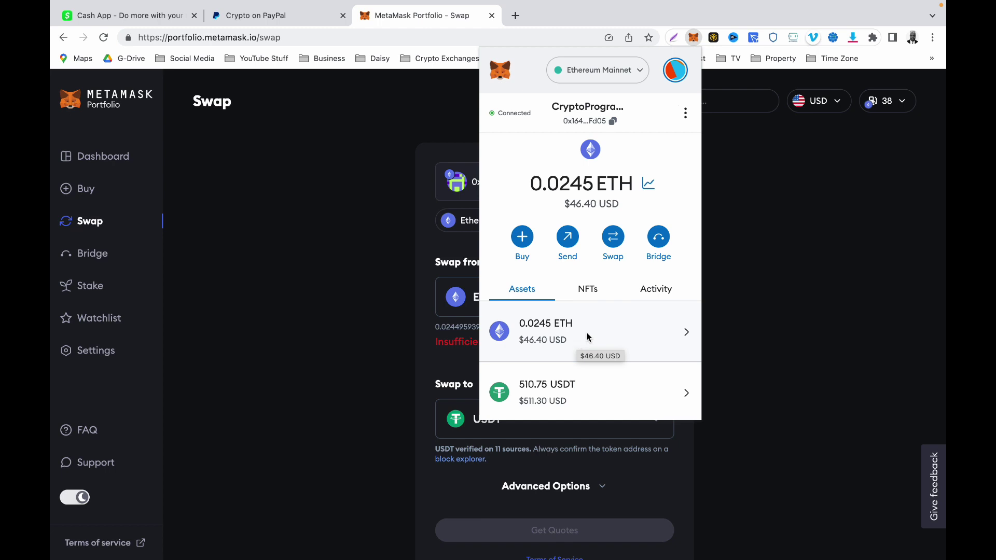
left_click(735, 216)
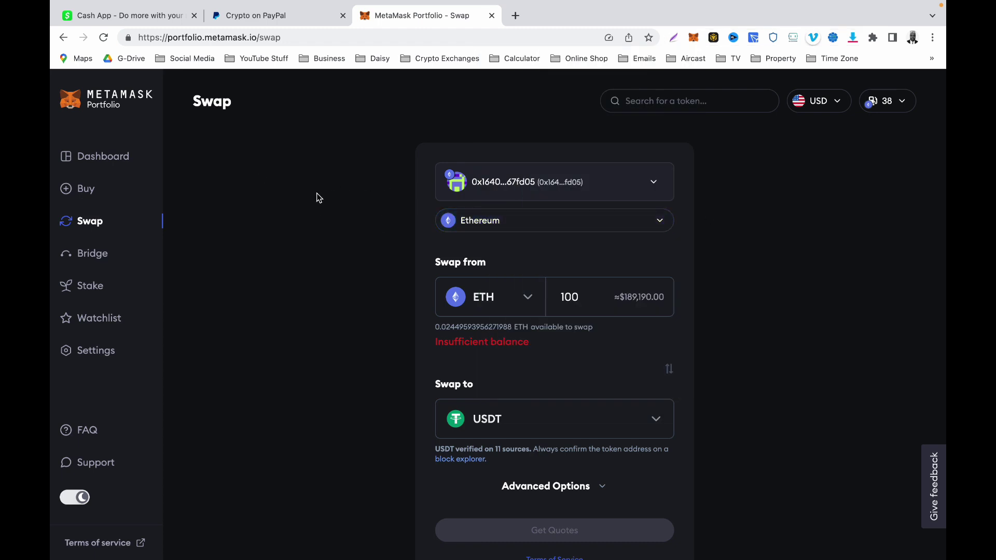
Pick Cash App on the Buy page, enter a $100 Ethereum amount, and get quotes.
left_click(84, 191)
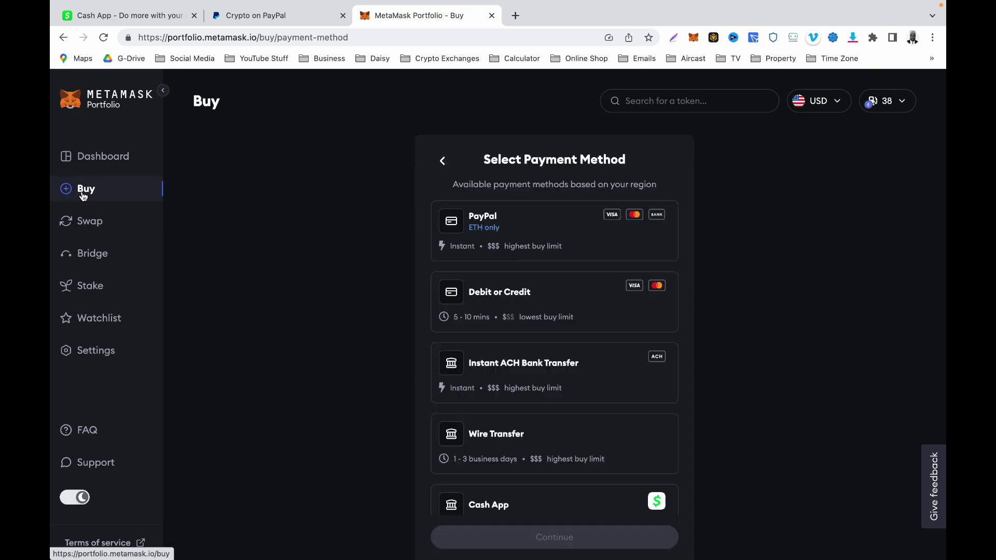
scroll(530, 402, "down", 1)
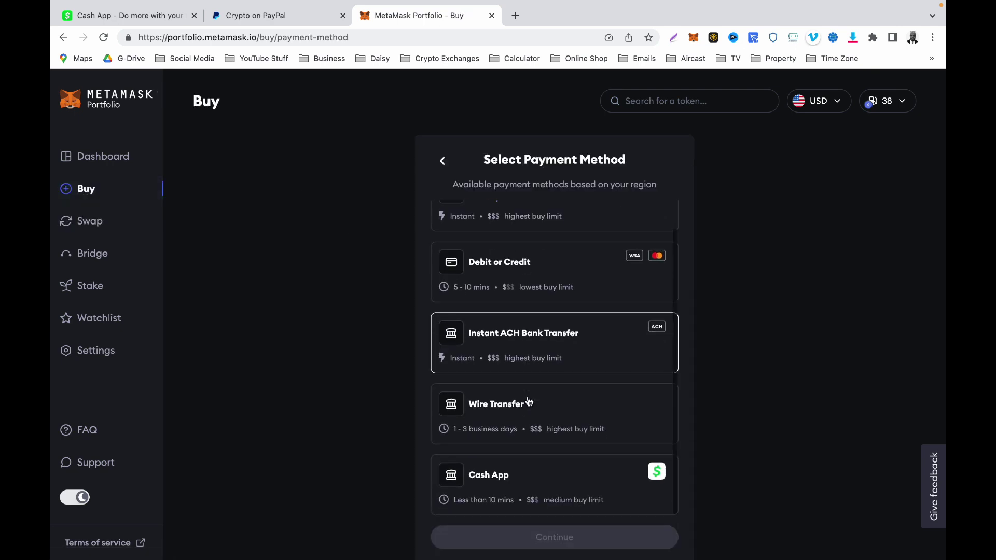
scroll(529, 401, "down", 1)
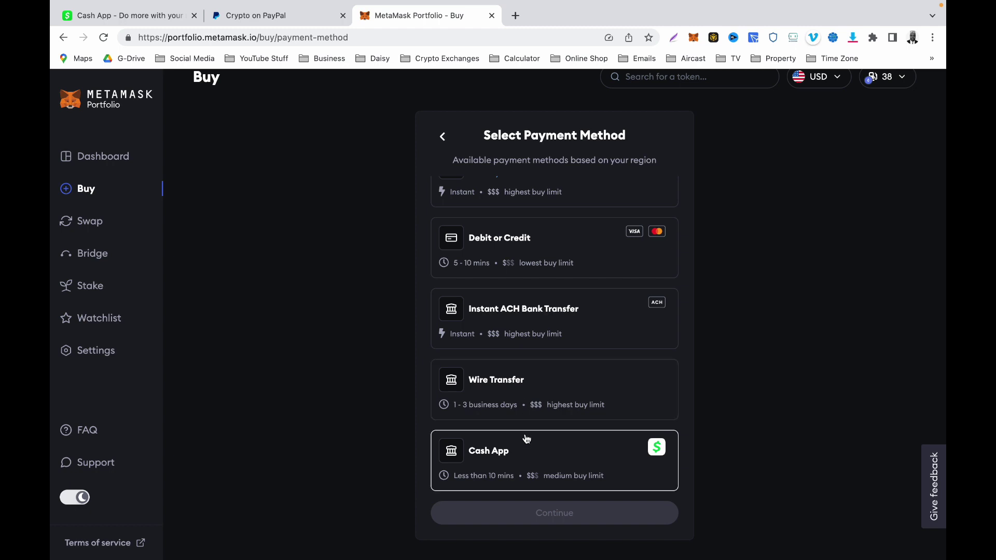
left_click(506, 461)
left_click(538, 513)
left_click(519, 294)
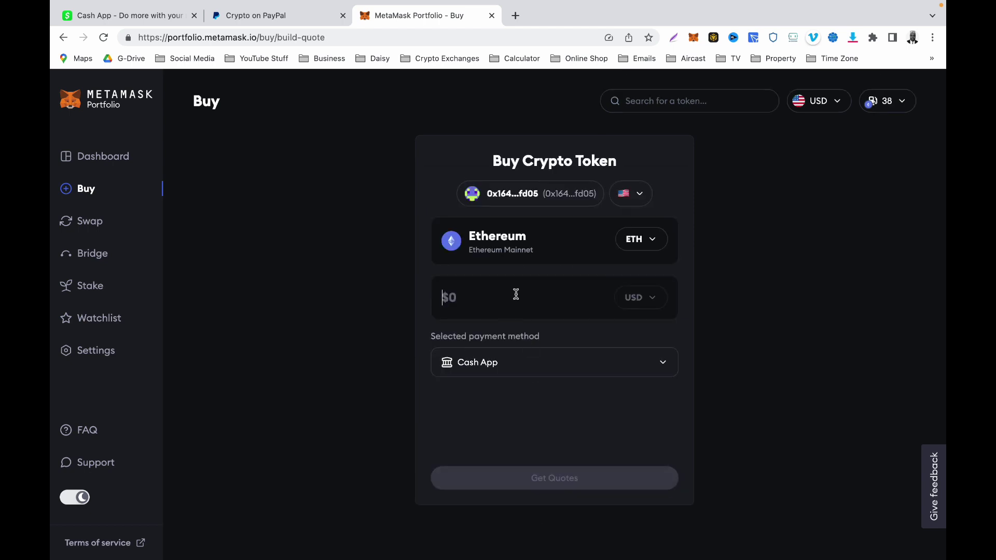
type("100")
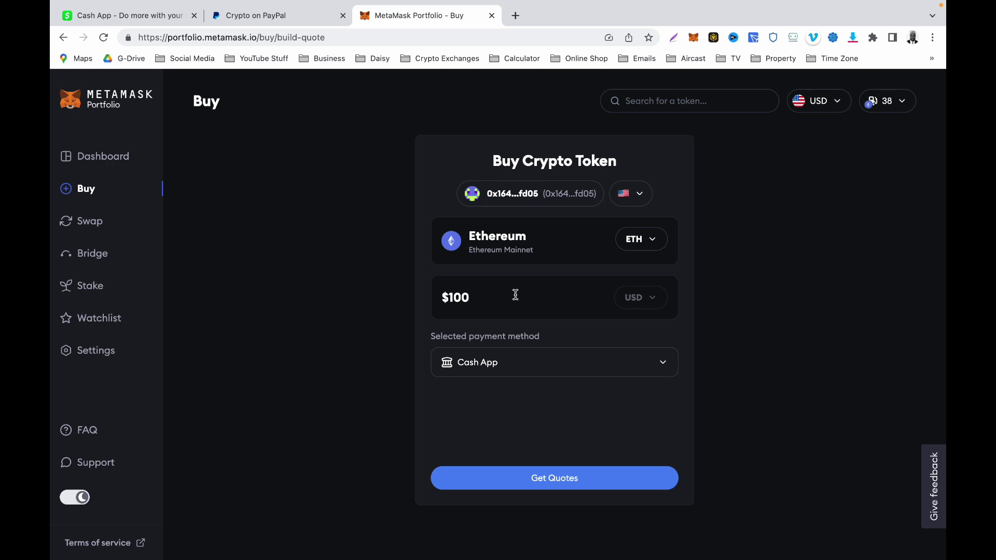
left_click(530, 481)
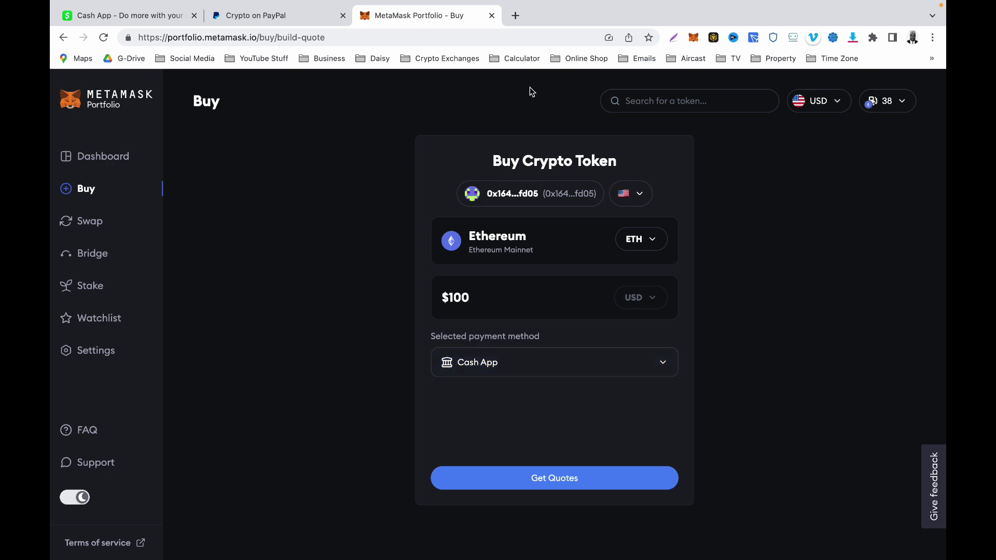
Check the wallet balance, then go to the Dashboard showing $557.86 in USDT and ETH.
left_click(693, 38)
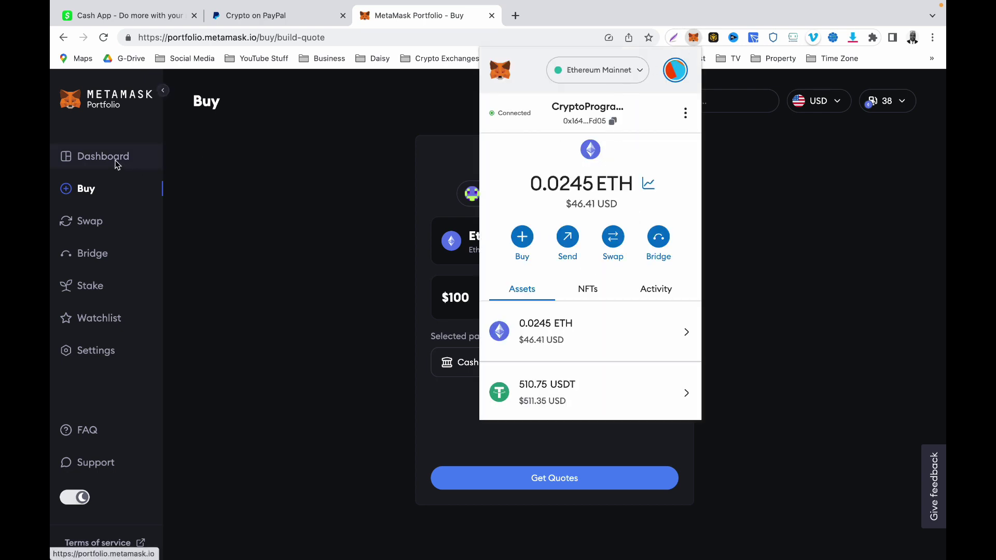
key("Escape")
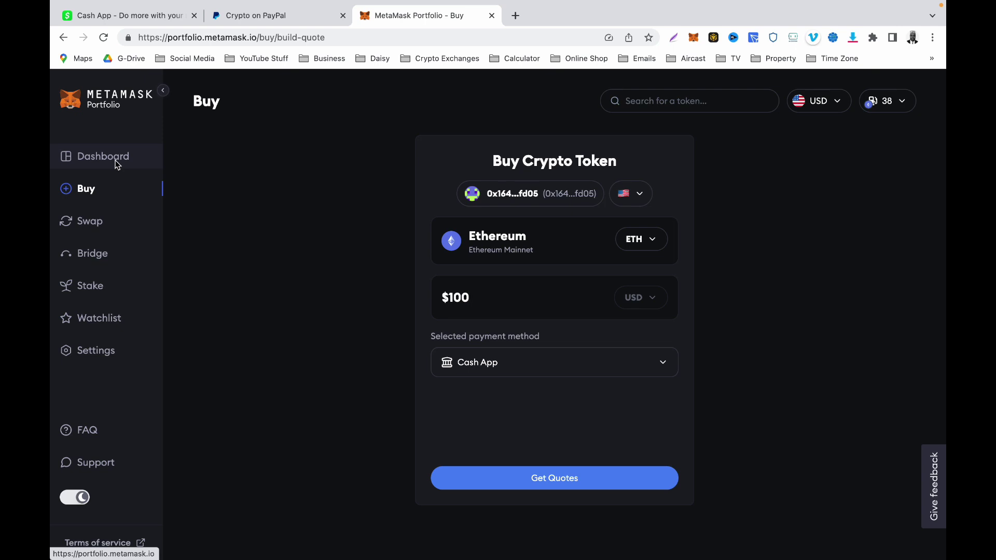
left_click(106, 156)
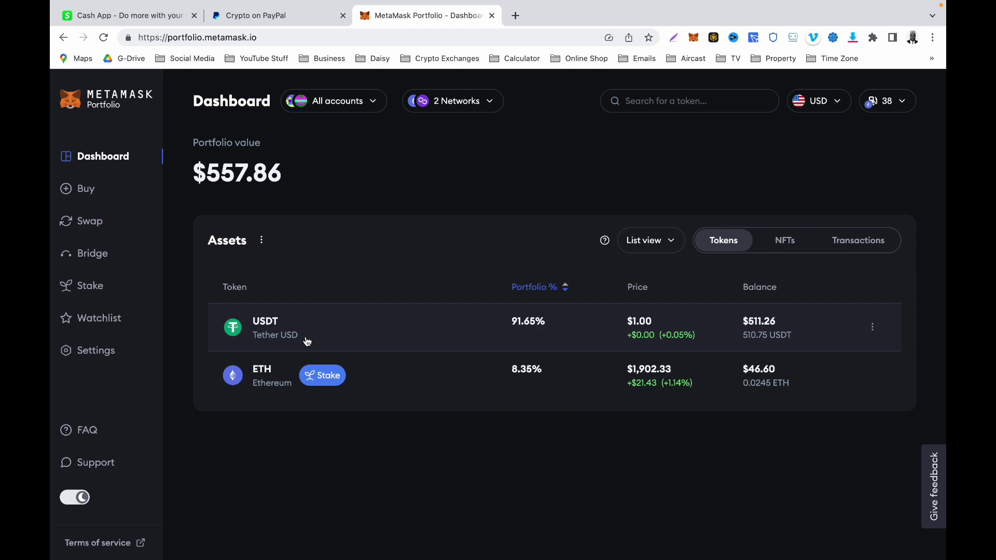
Return to Swap and enter 100 ETH to receive USDT, flagged as insufficient balance.
left_click(83, 222)
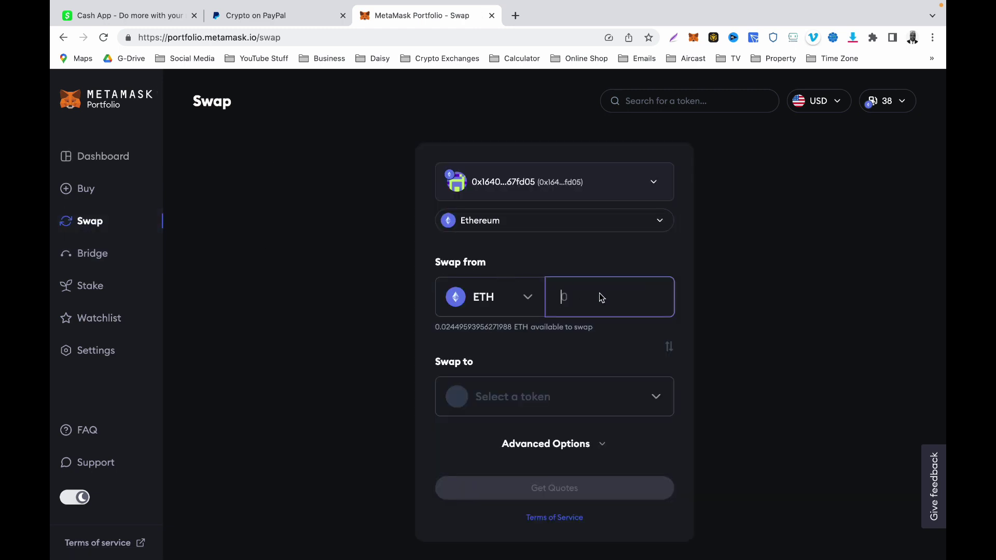
type("100")
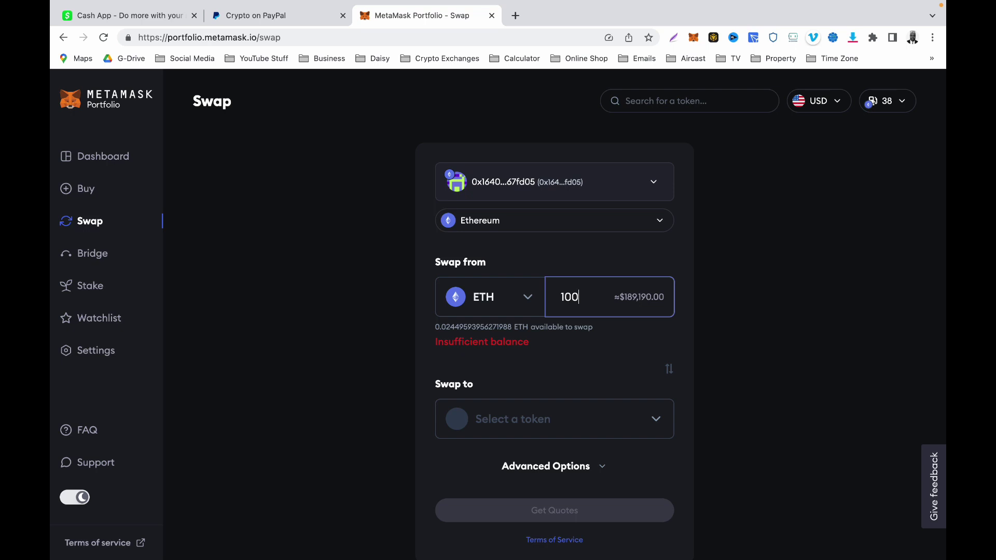
left_click(526, 420)
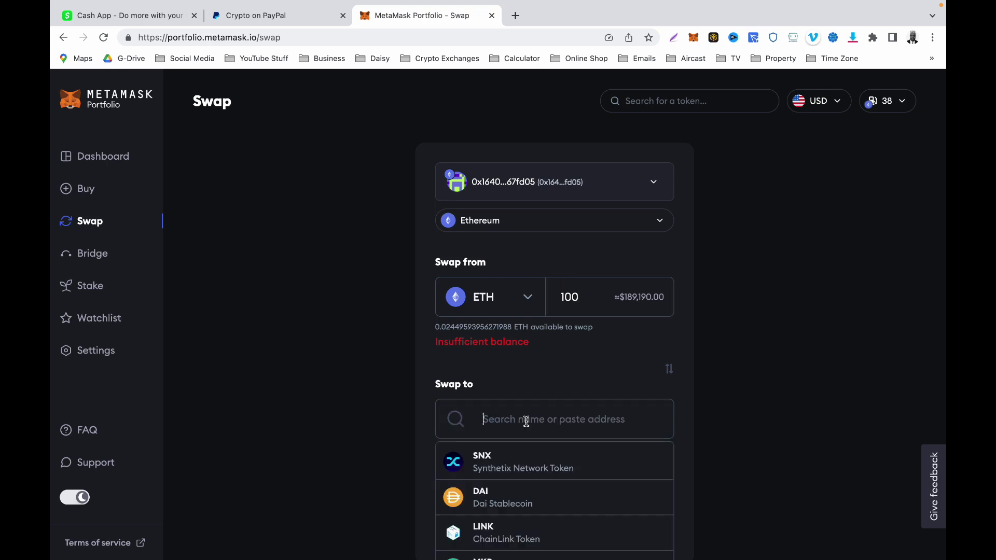
type("usdt")
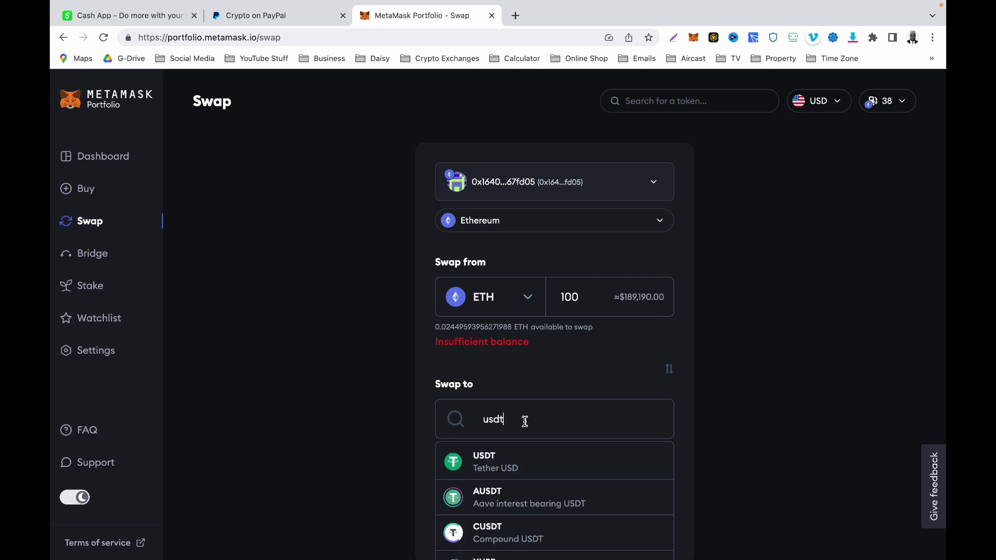
left_click(502, 464)
scroll(554, 472, "down", 2)
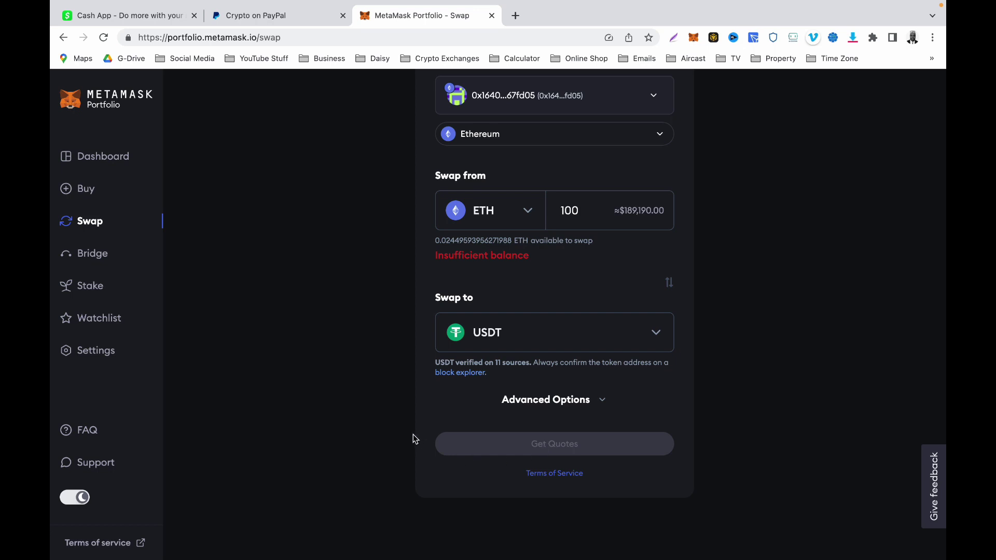
scroll(415, 439, "up", 2)
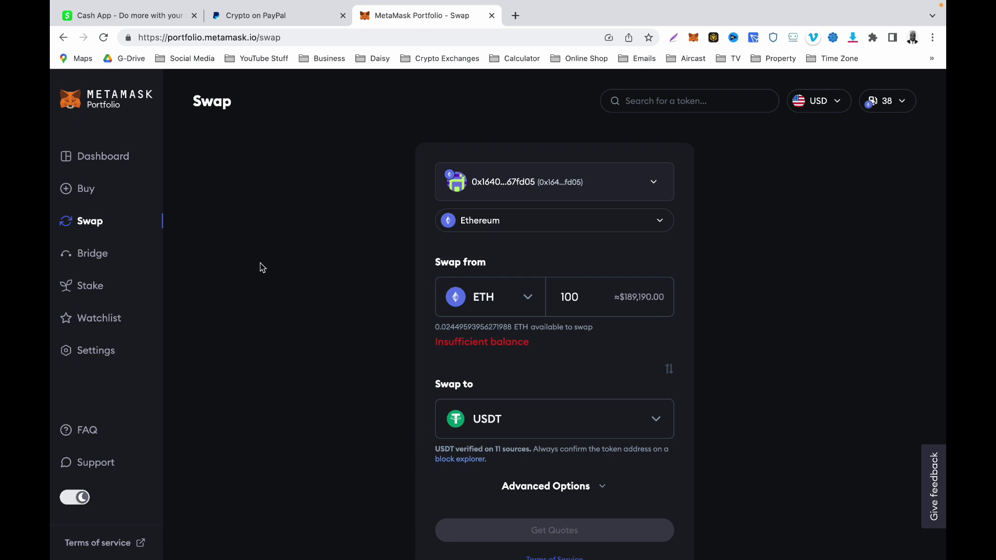
Open Bridge and set the destination network to BNB Chain, sending from Ethereum.
left_click(83, 253)
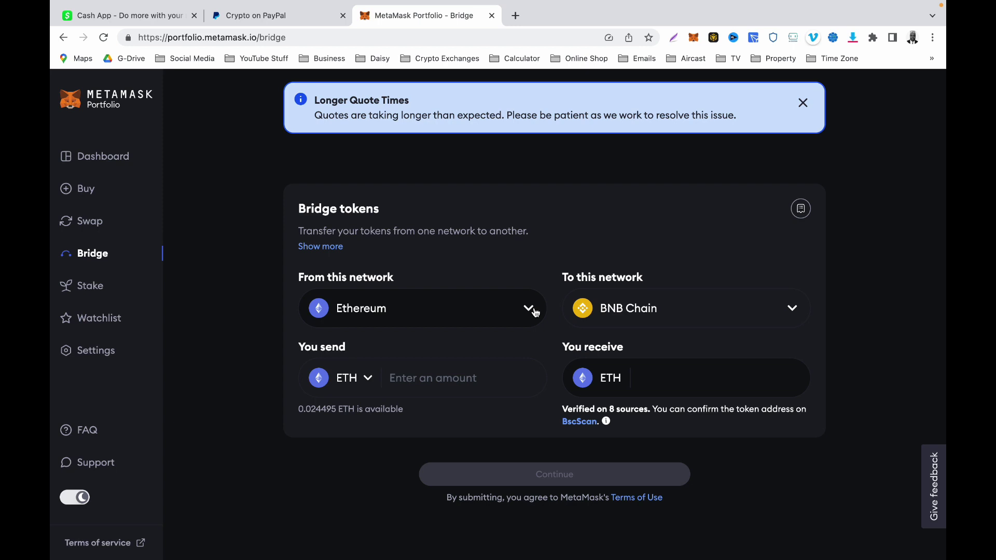
scroll(534, 312, "up", 1)
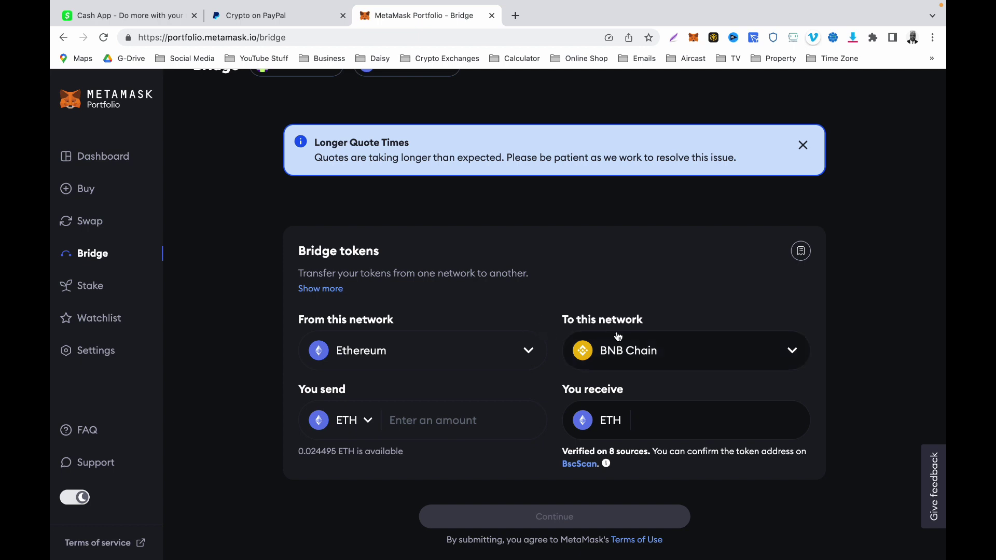
left_click(653, 351)
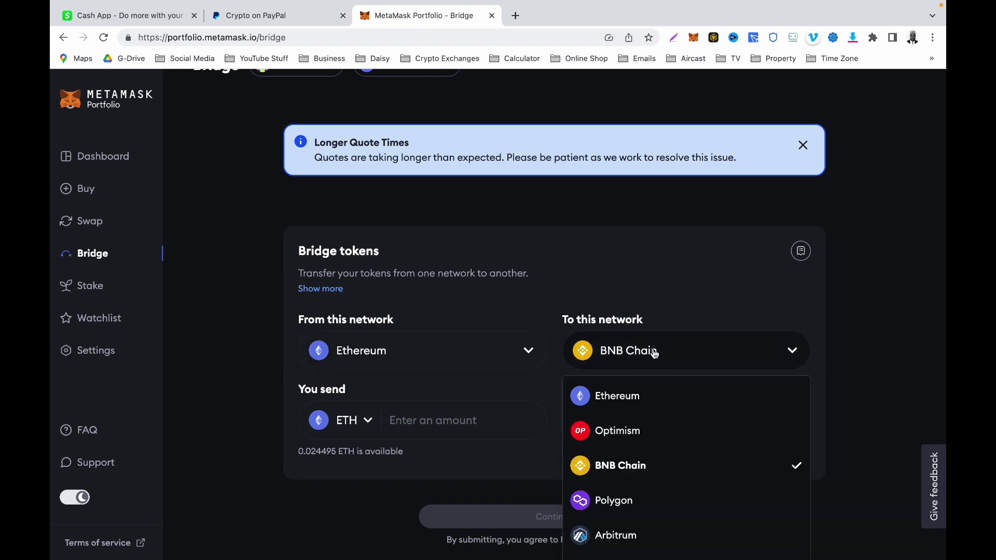
scroll(650, 451, "down", 5)
scroll(650, 450, "up", 3)
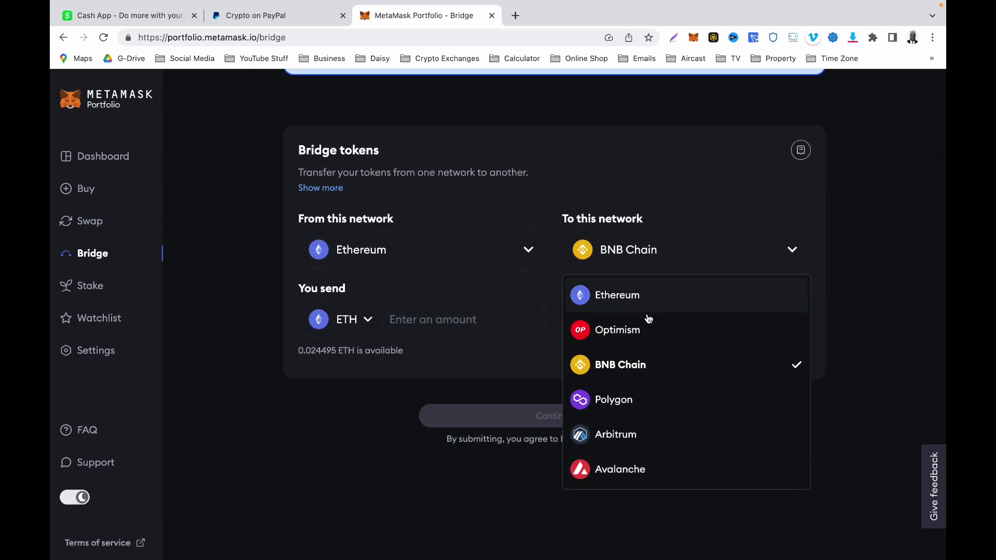
left_click(646, 367)
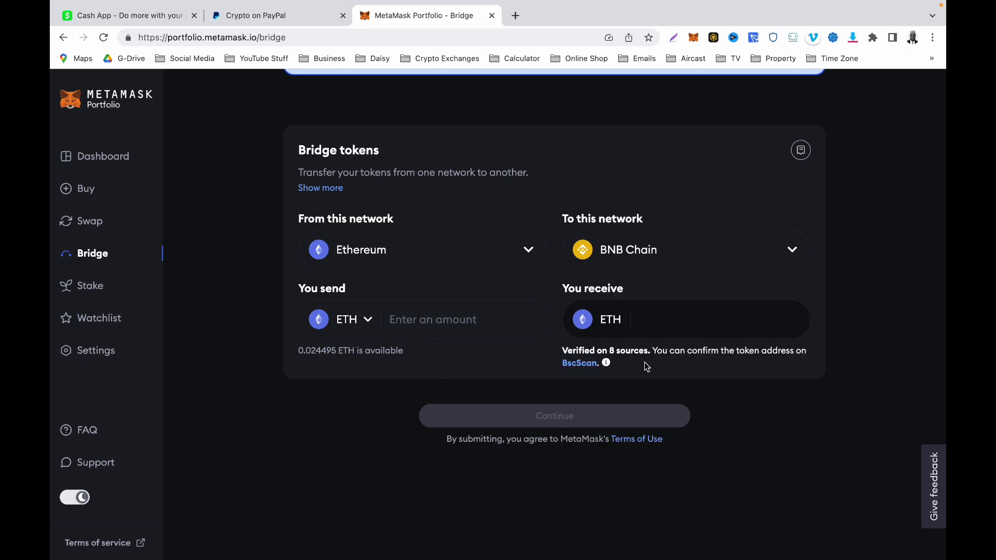
Focus the send amount, with 0.024495 ETH available, and close the Longer Quote Times notice.
left_click(462, 319)
scroll(480, 290, "up", 3)
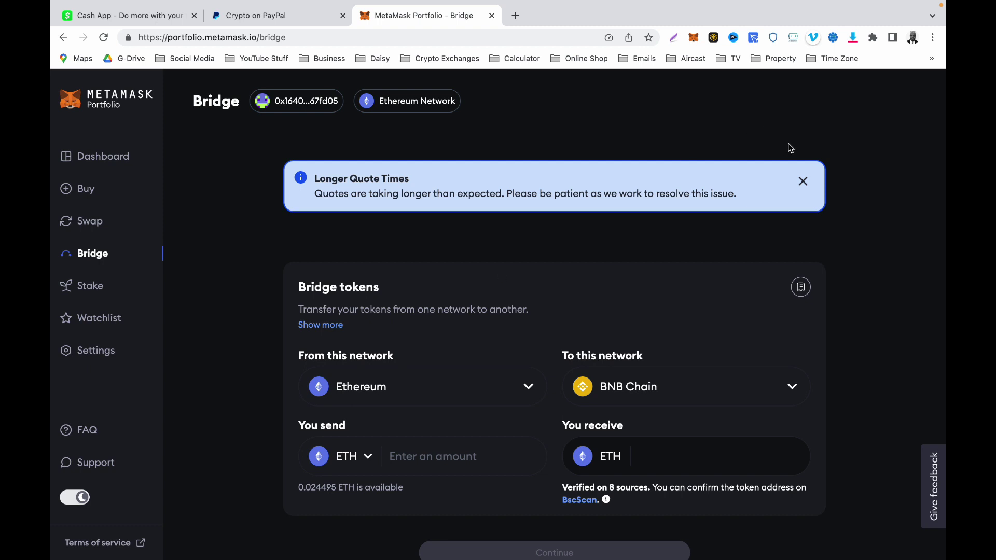
left_click(803, 182)
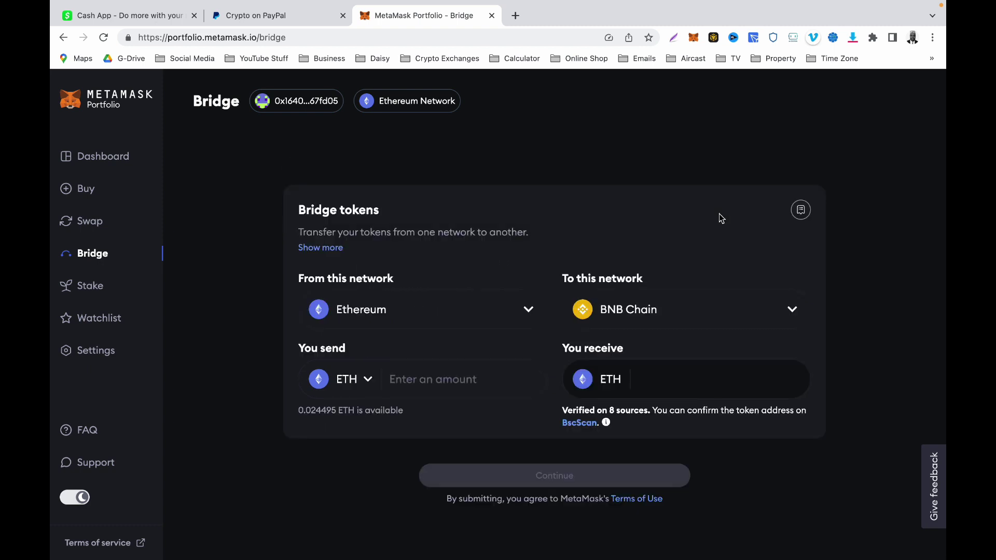